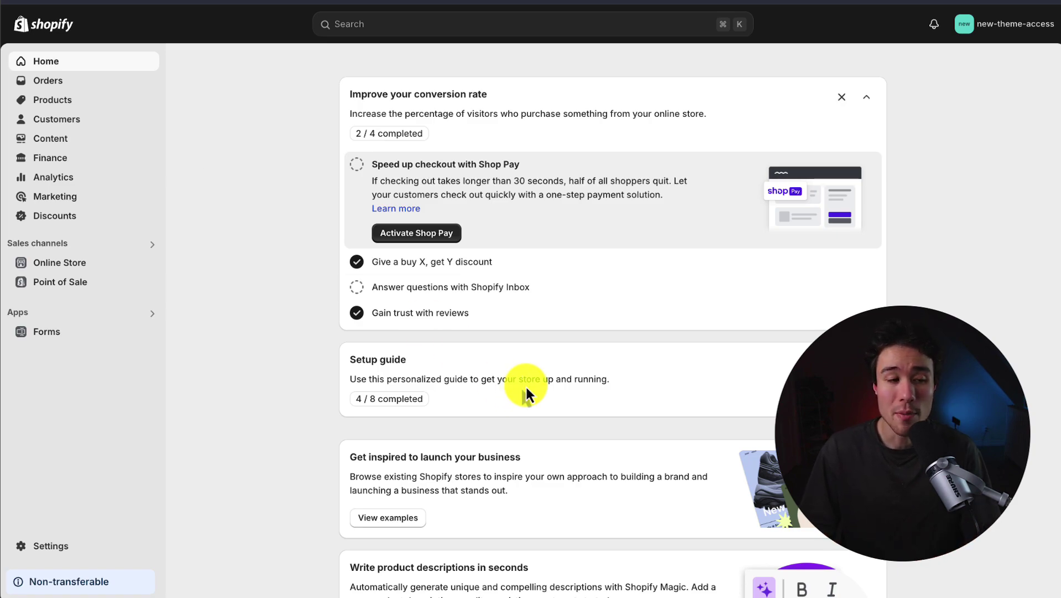
# Go to the Online Store pages list and start a new page
pyautogui.click(73, 264)
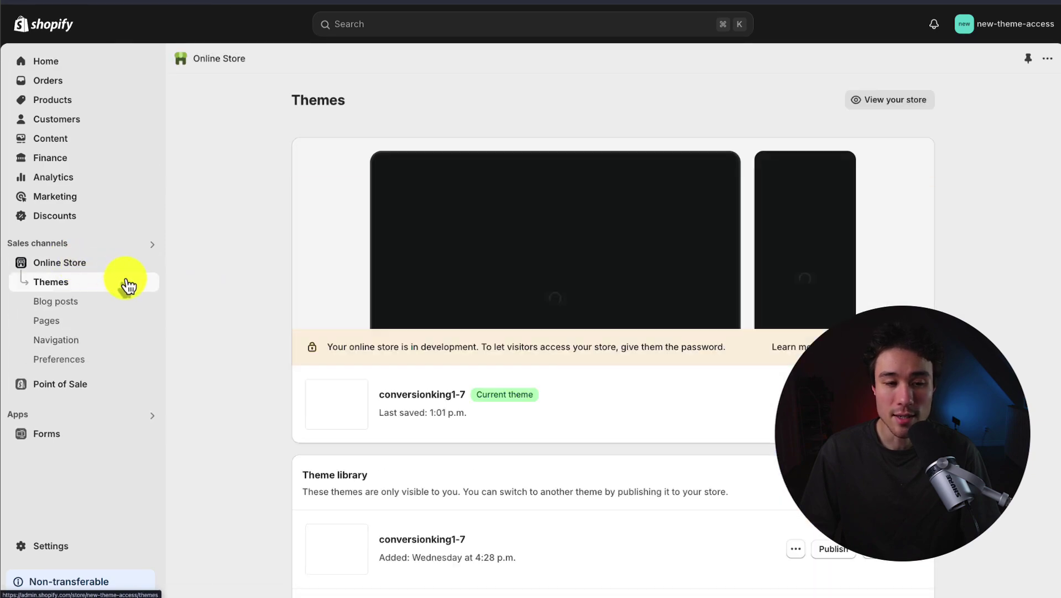
pyautogui.click(52, 322)
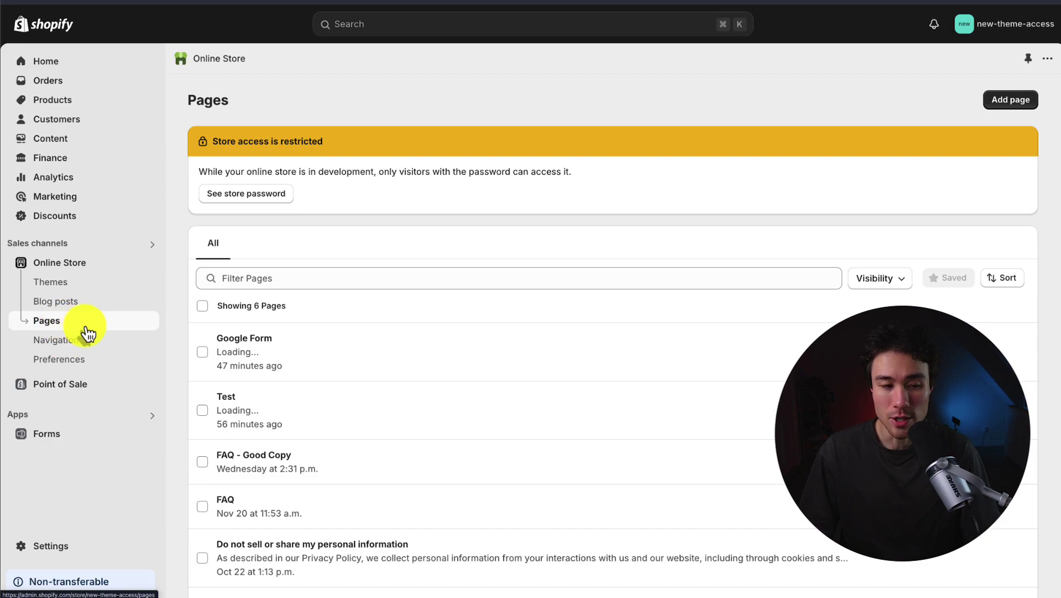
pyautogui.click(1035, 104)
pyautogui.write('Contact Us')
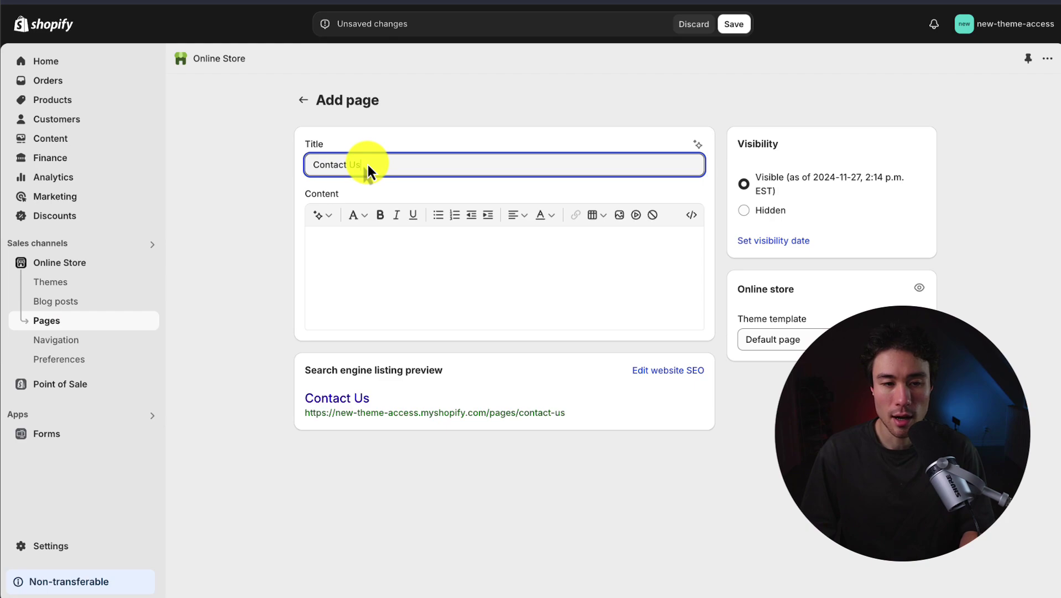
pyautogui.write(' - Dawn')
# Title the page 'Contact Us - Dawn', apply the contact template, and save
pyautogui.press('Tab')
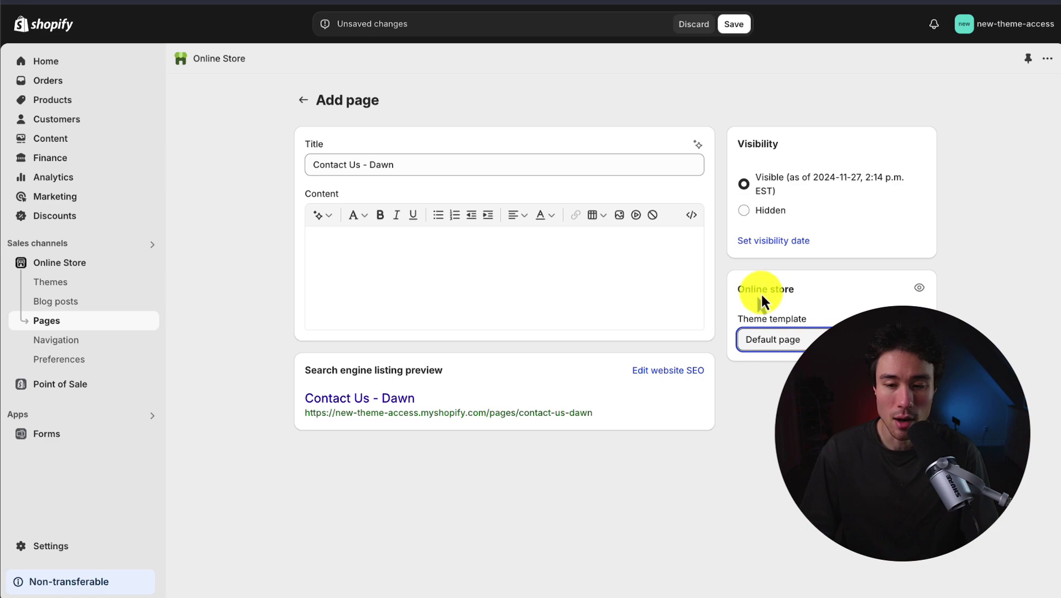
pyautogui.click(801, 338)
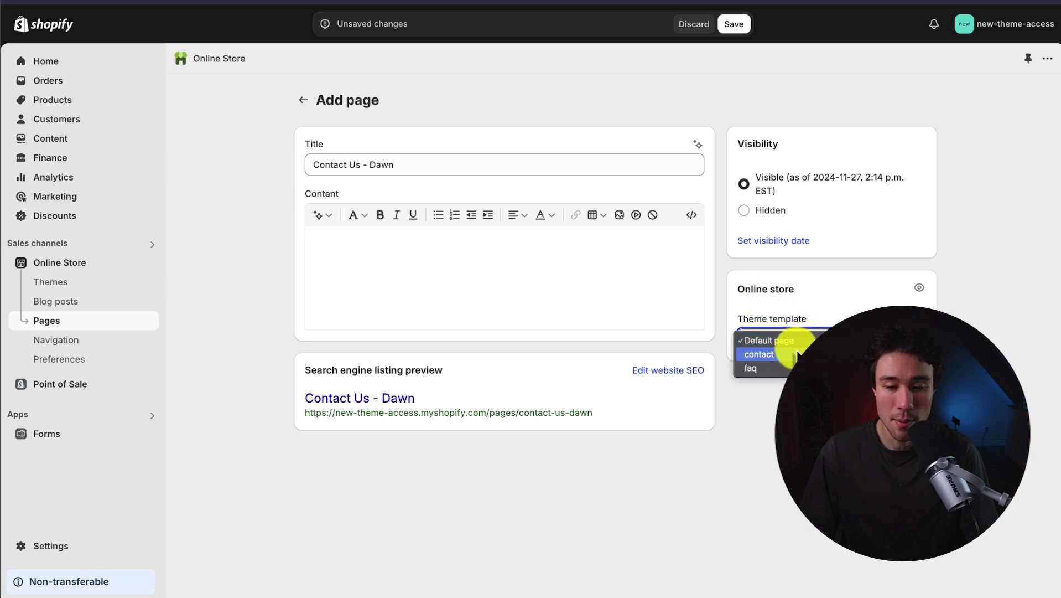
pyautogui.click(797, 353)
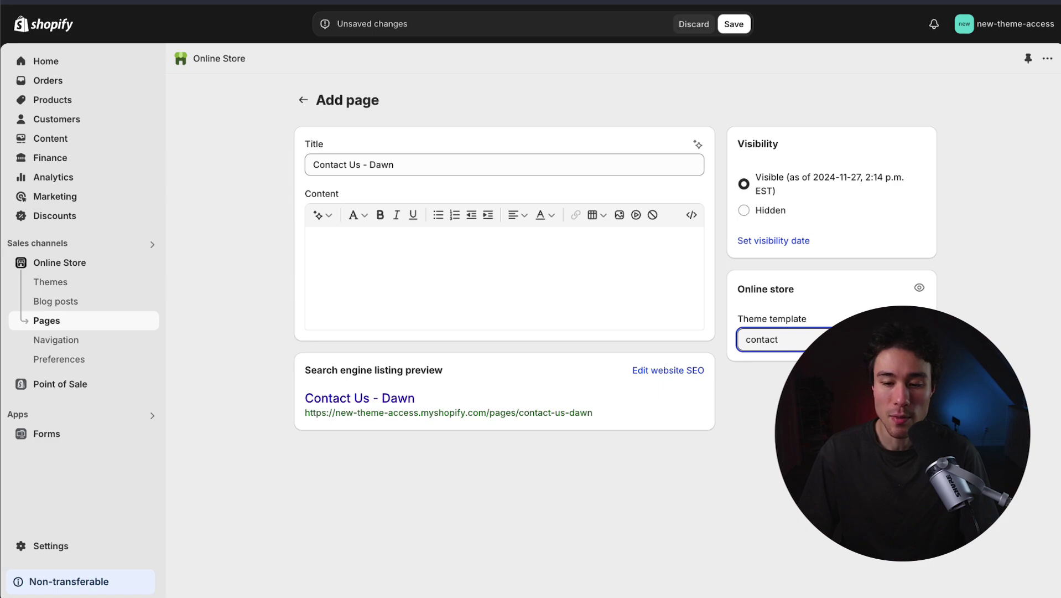
pyautogui.hotkey('ctrl', 's')
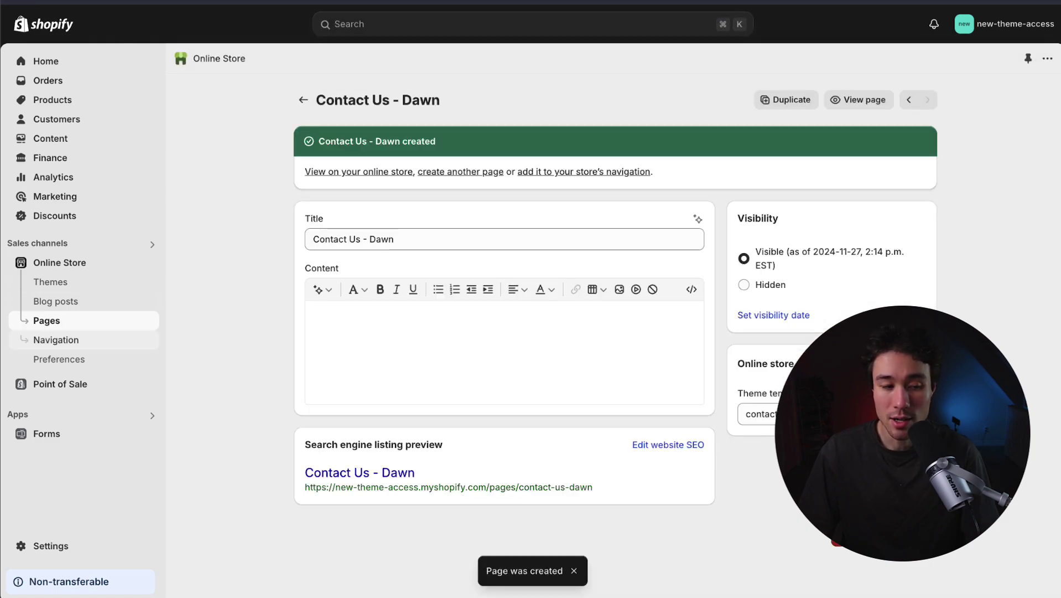
# Open the Footer menu and start a new menu item
pyautogui.click(55, 340)
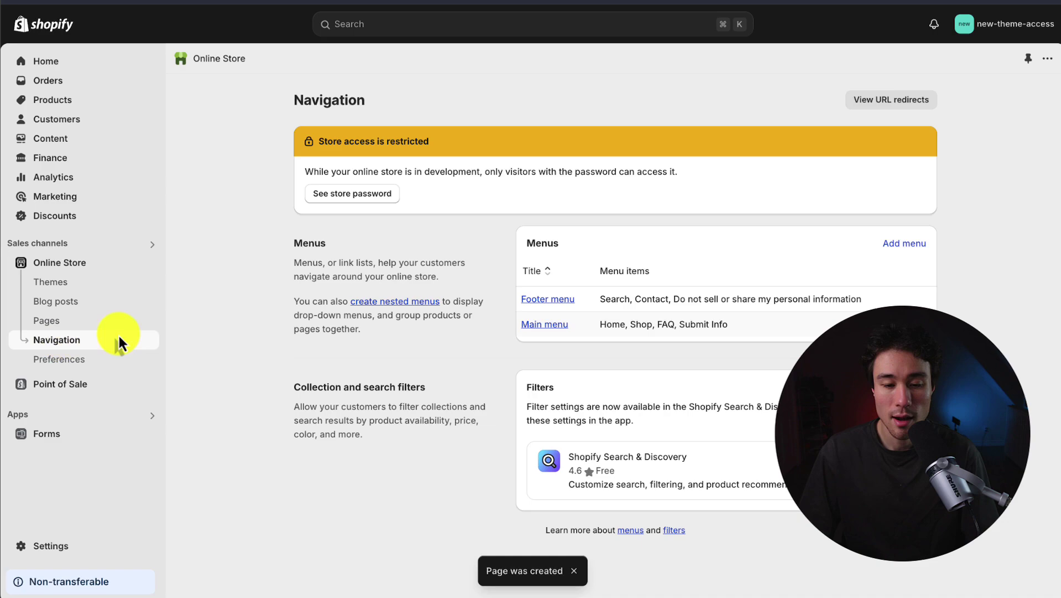
pyautogui.click(553, 300)
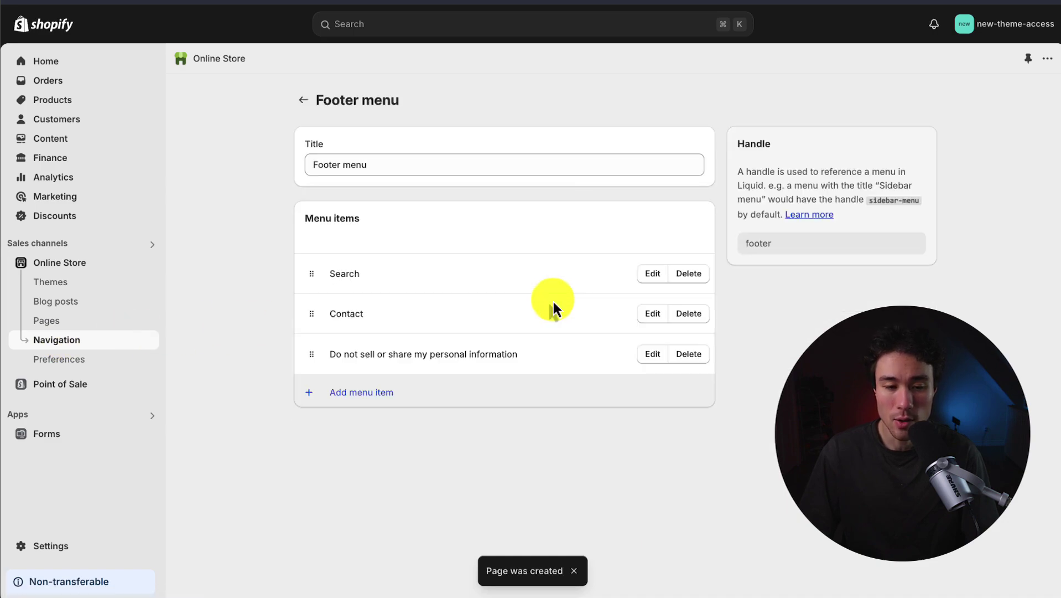
pyautogui.click(352, 392)
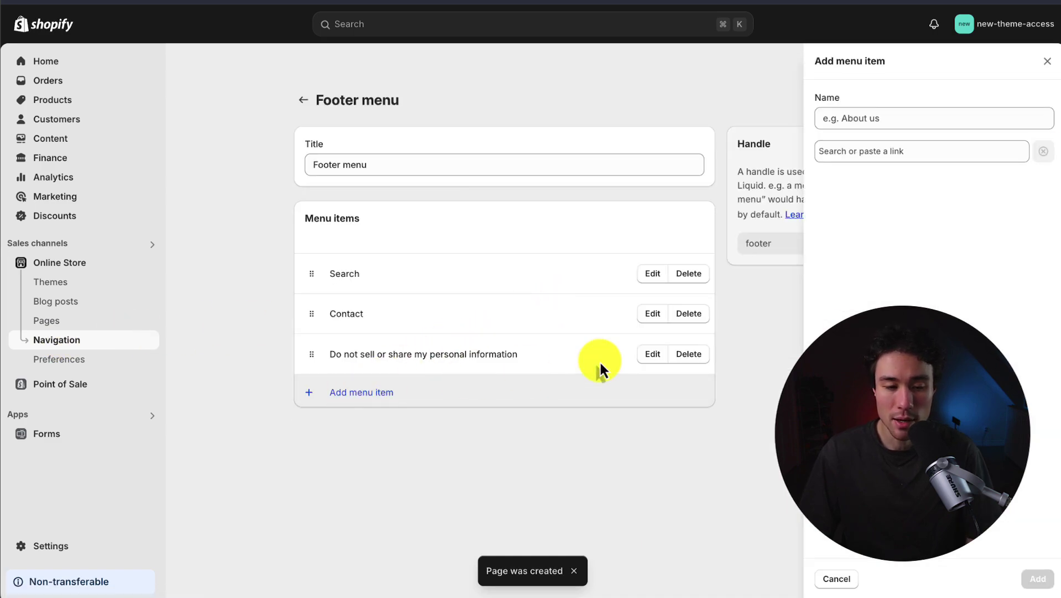
pyautogui.write('Contact U')
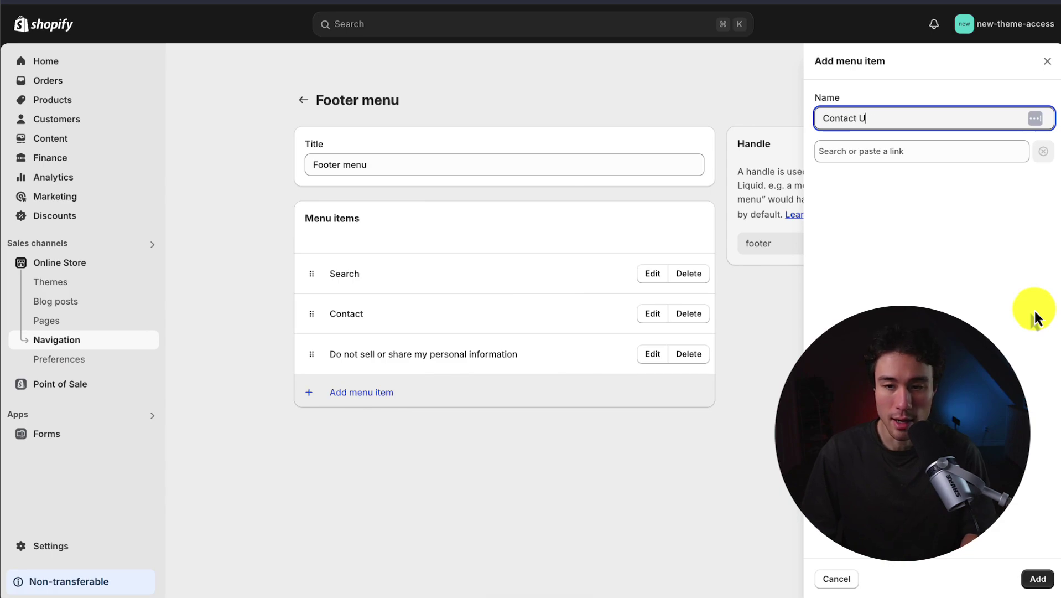
pyautogui.write('s #2')
# Link the 'Contact Us #2' item to the Contact Us - Dawn page, add it, and save
pyautogui.click(895, 155)
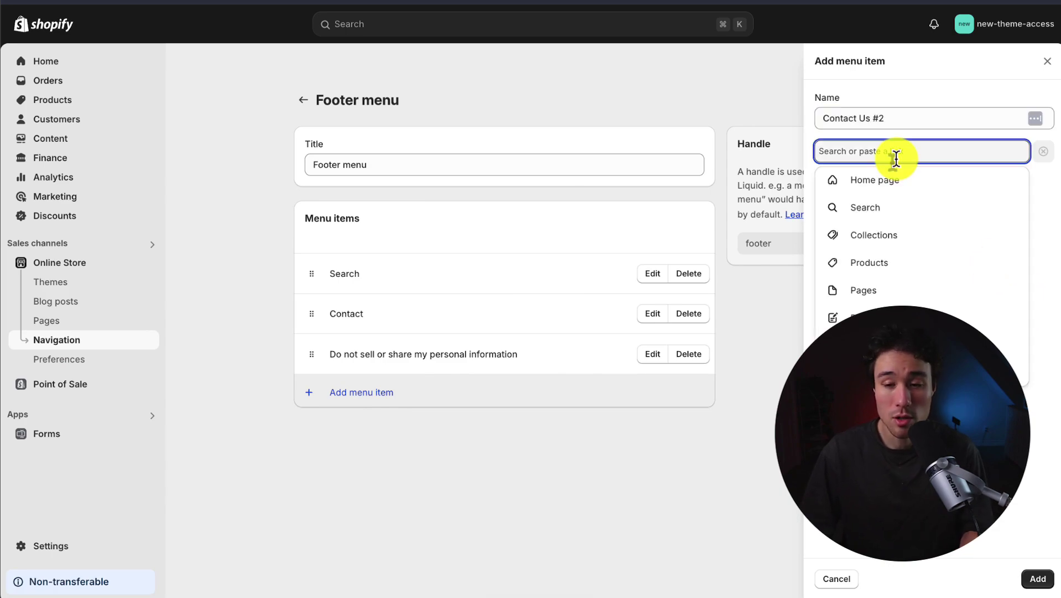
pyautogui.write('cont')
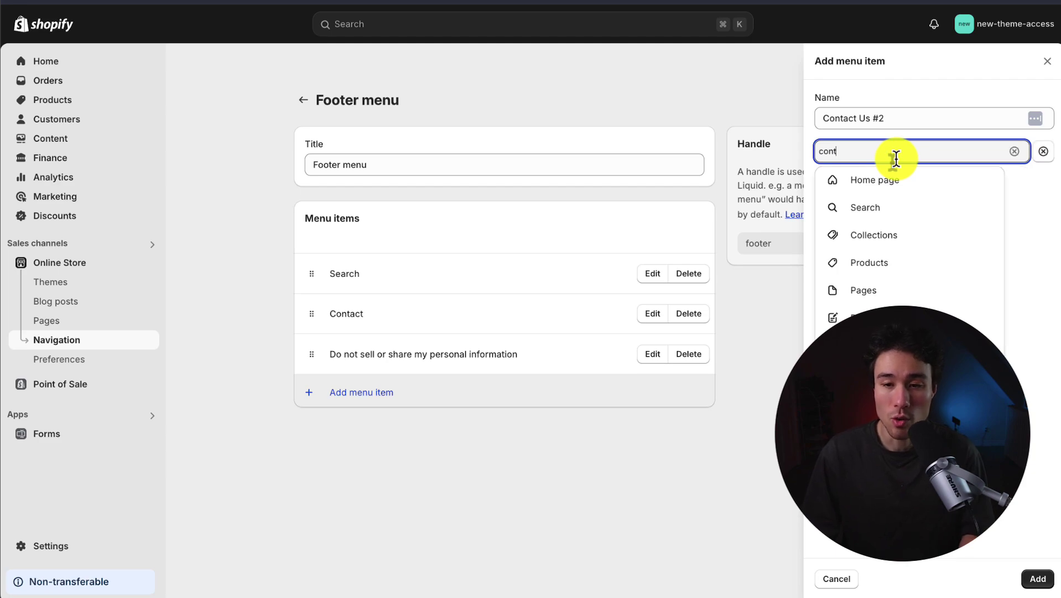
pyautogui.write('act')
pyautogui.click(838, 181)
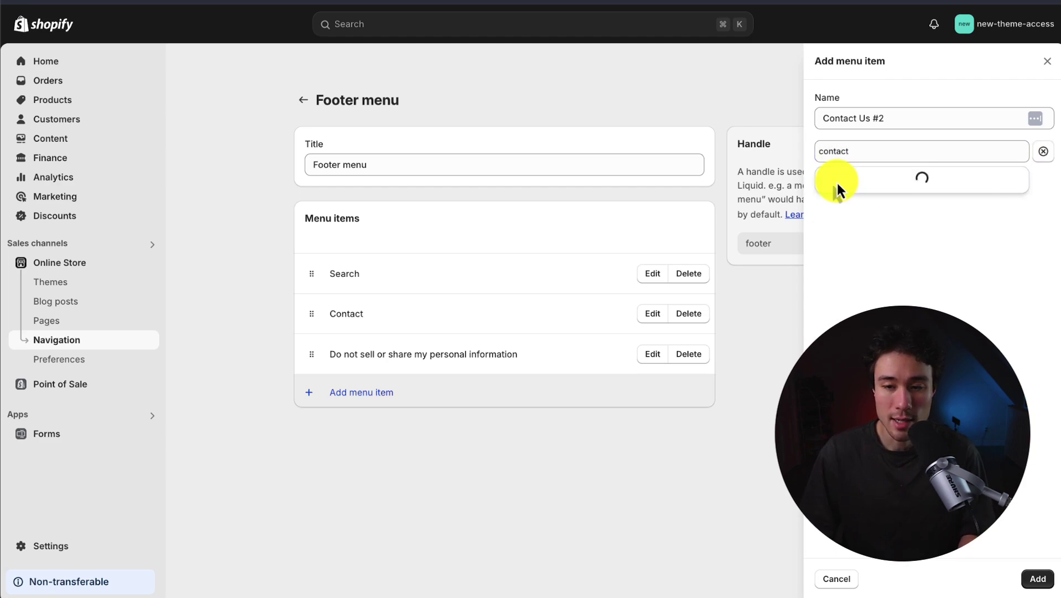
pyautogui.click(842, 227)
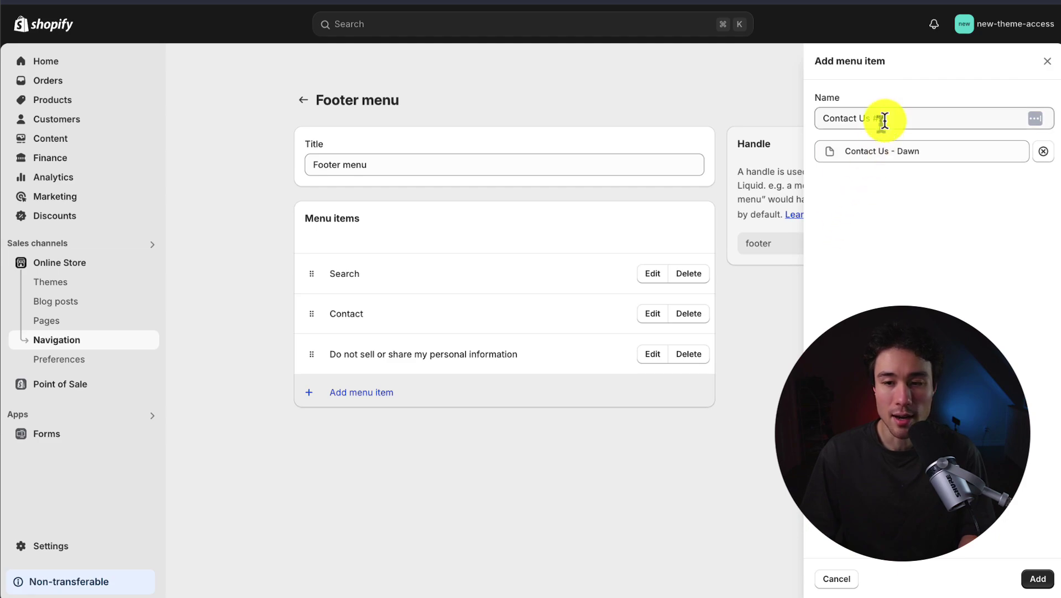
pyautogui.click(1037, 579)
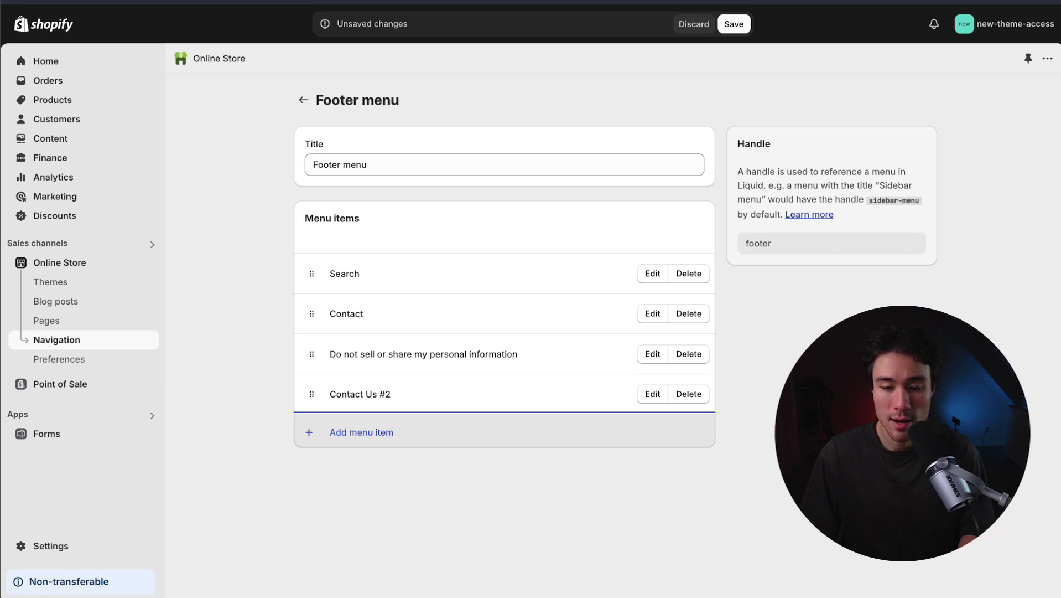
pyautogui.press('super+s')
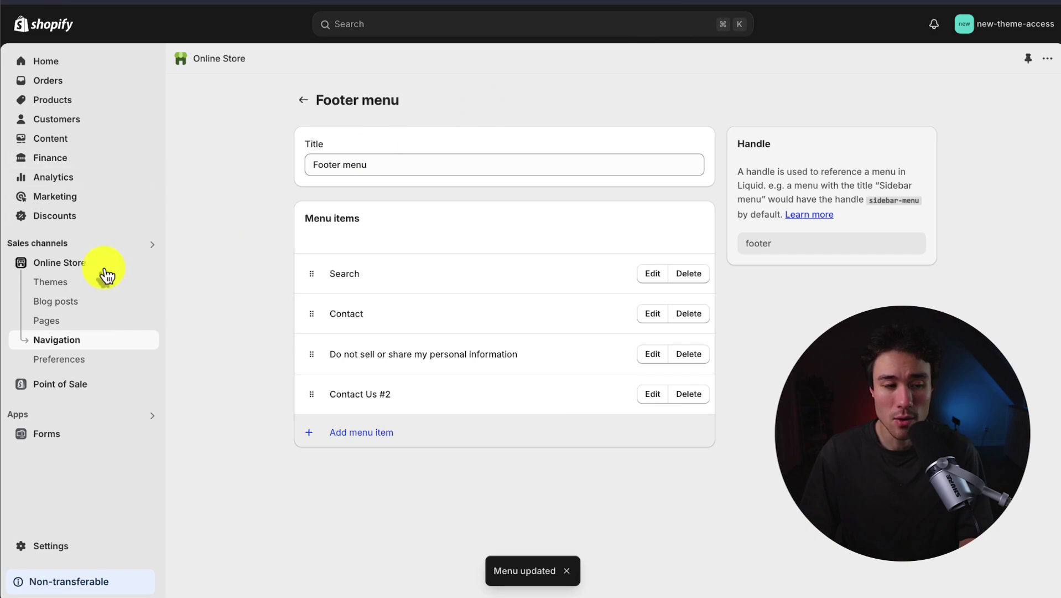
pyautogui.click(86, 281)
pyautogui.scroll(-3, 71, 287)
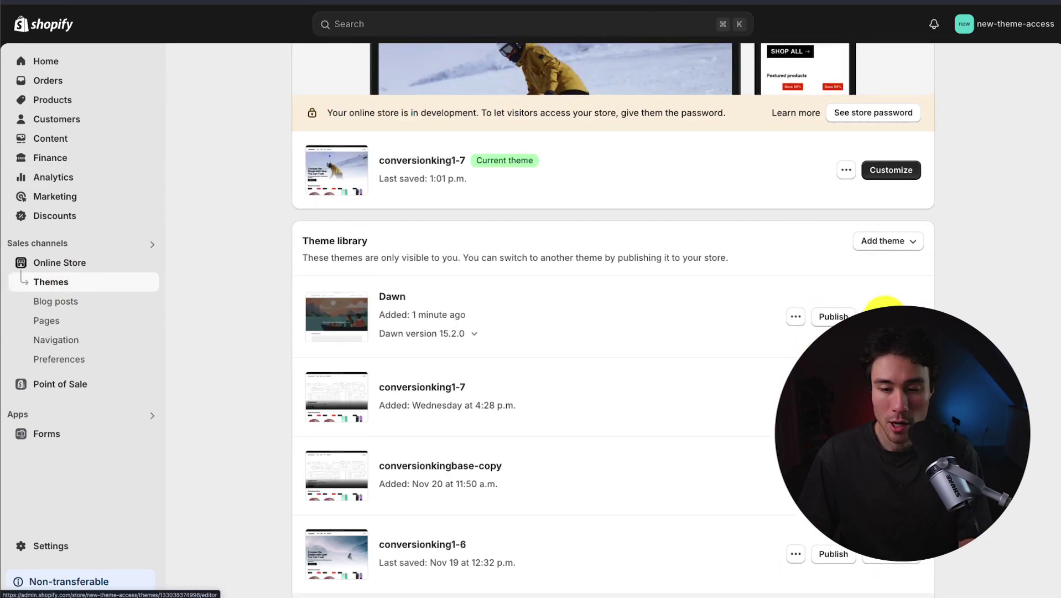
pyautogui.click(870, 309)
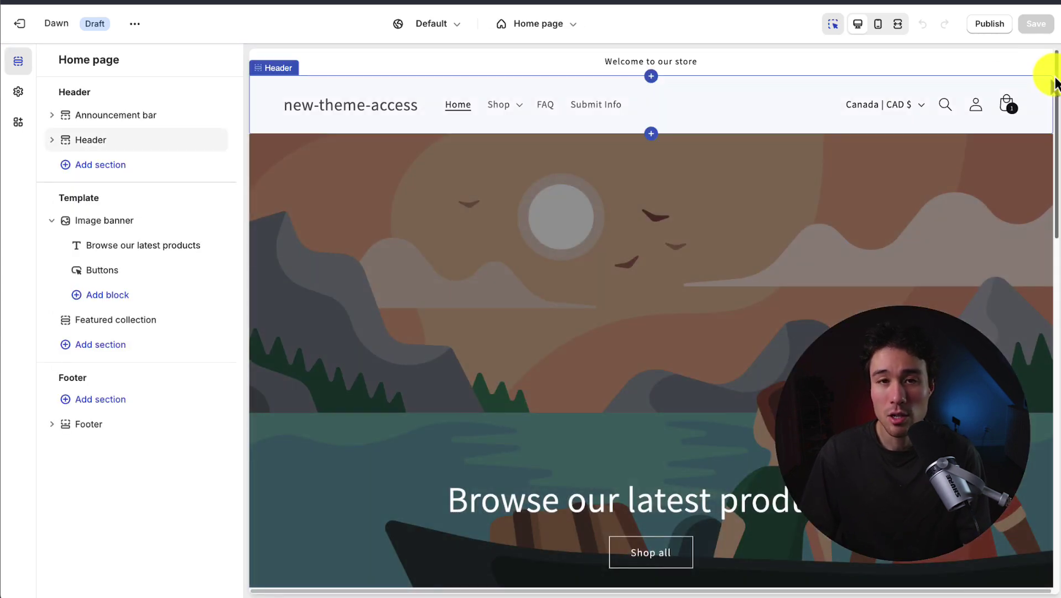
pyautogui.moveTo(1056, 83); pyautogui.dragTo(1058, 92)
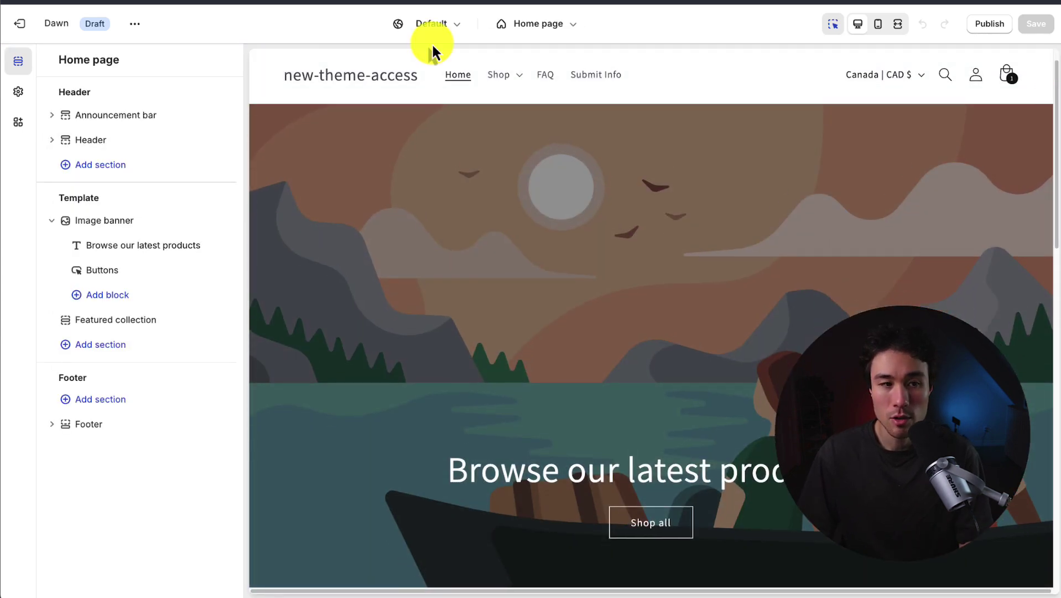
pyautogui.click(136, 25)
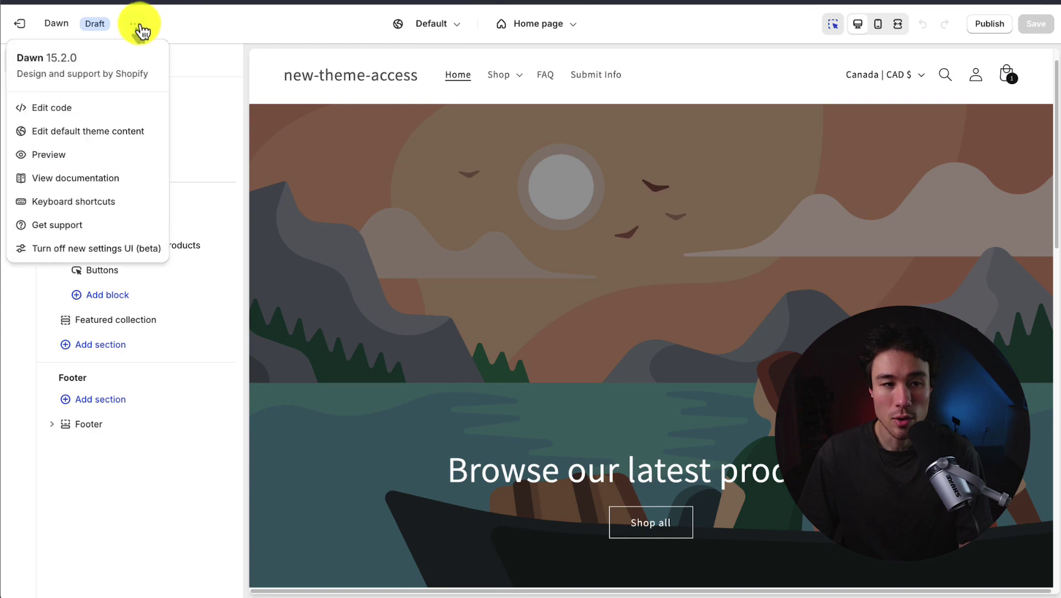
pyautogui.click(71, 152)
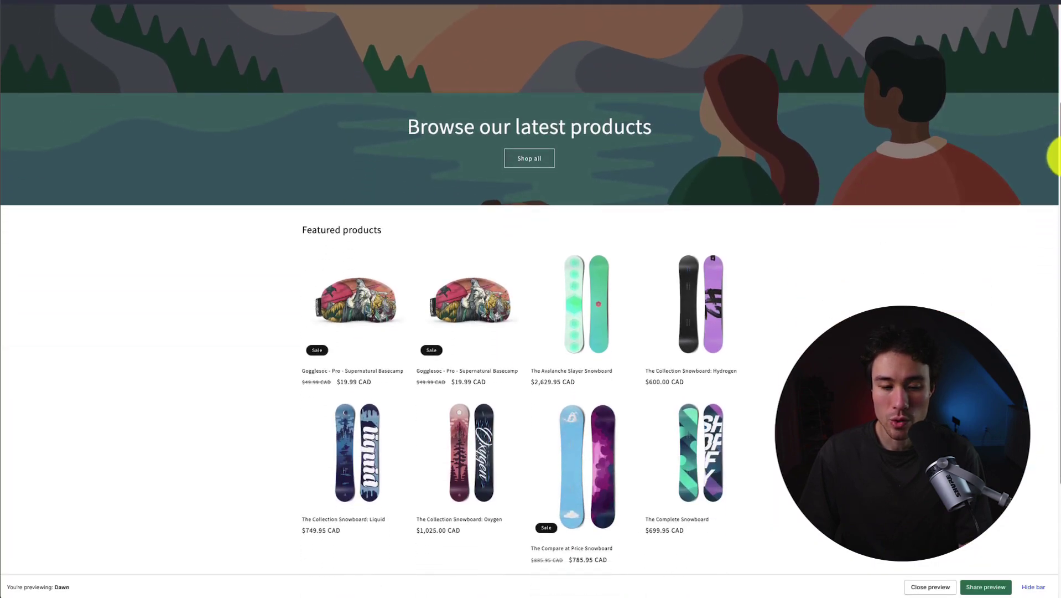
pyautogui.moveTo(1052, 66); pyautogui.dragTo(1054, 297)
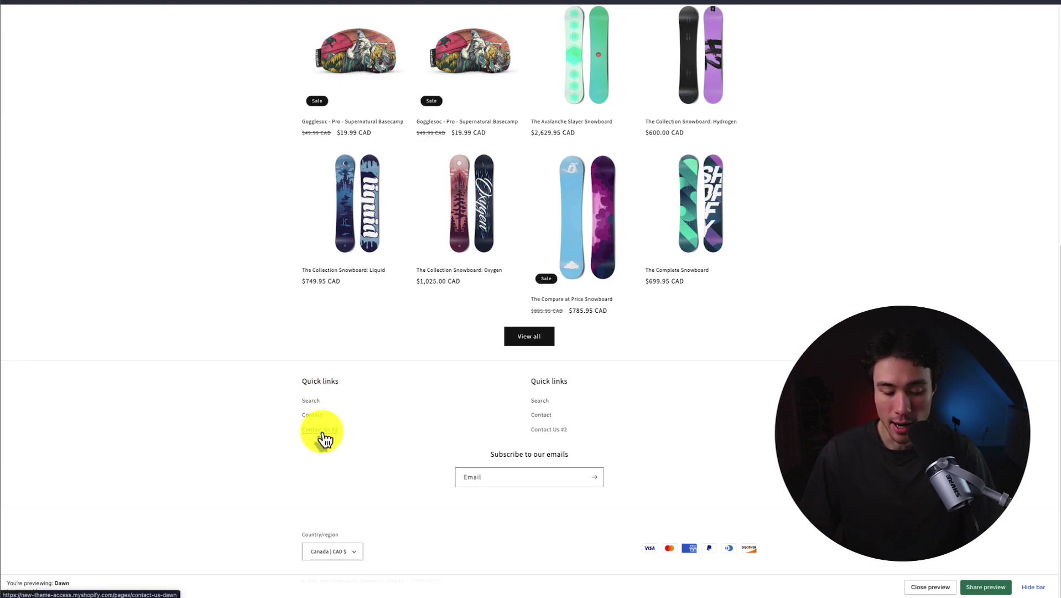
pyautogui.hotkey('ctrl', '0')
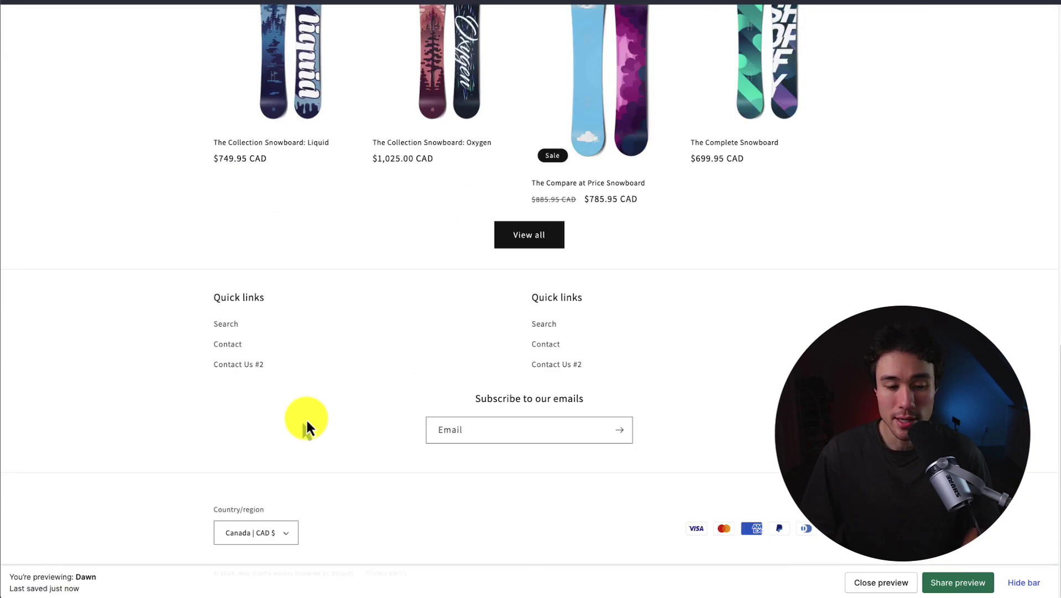
pyautogui.click(249, 365)
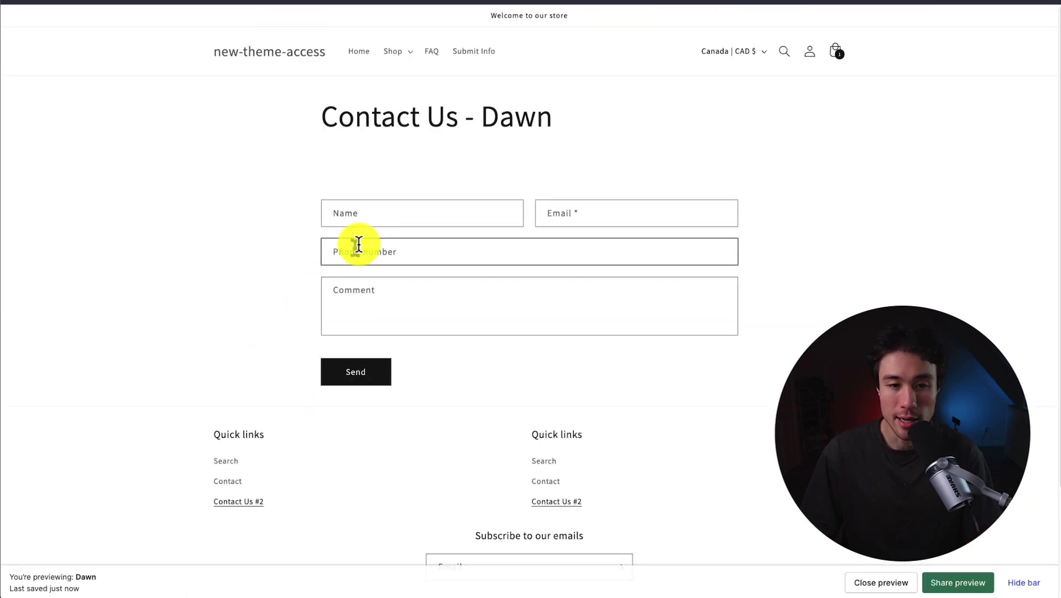
pyautogui.click(371, 217)
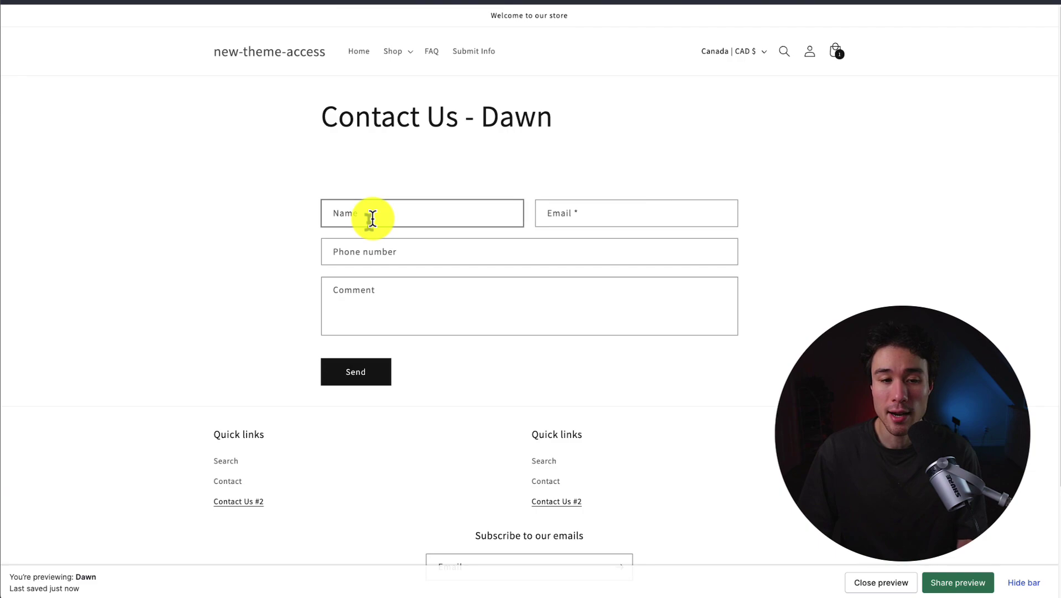
pyautogui.click(255, 288)
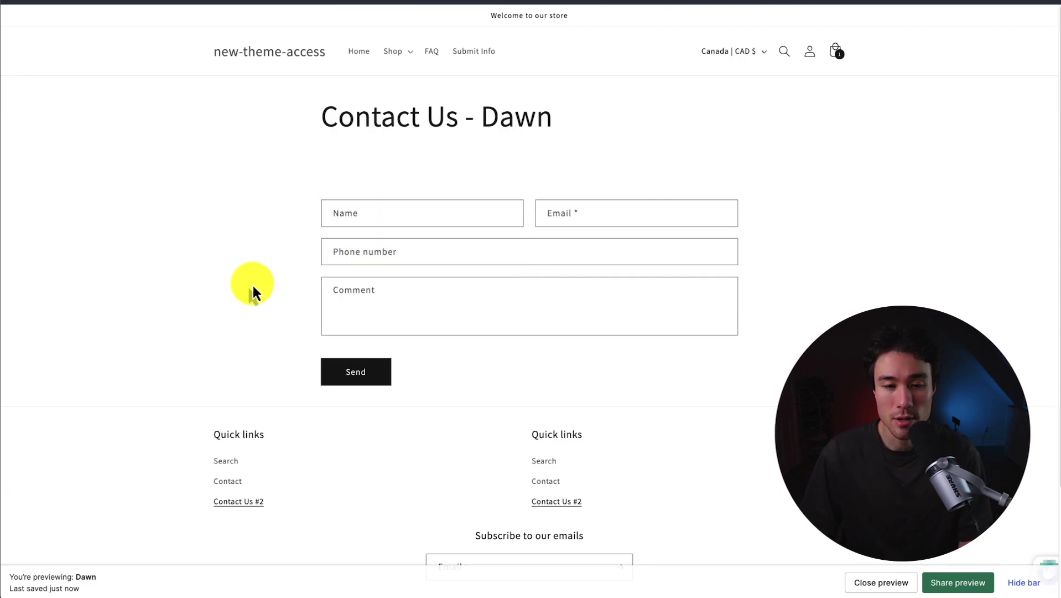
pyautogui.press('Tab')
pyautogui.press('Tab')
pyautogui.press('Tab')
pyautogui.press('Tab')
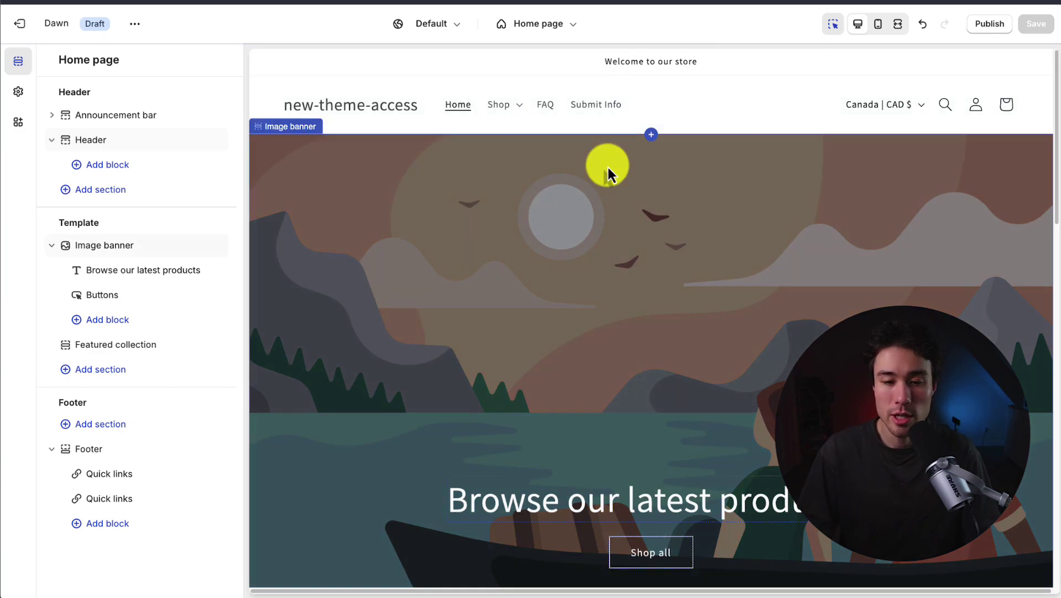
pyautogui.scroll(-5, 608, 168)
pyautogui.scroll(-5, 607, 168)
pyautogui.scroll(-2, 607, 167)
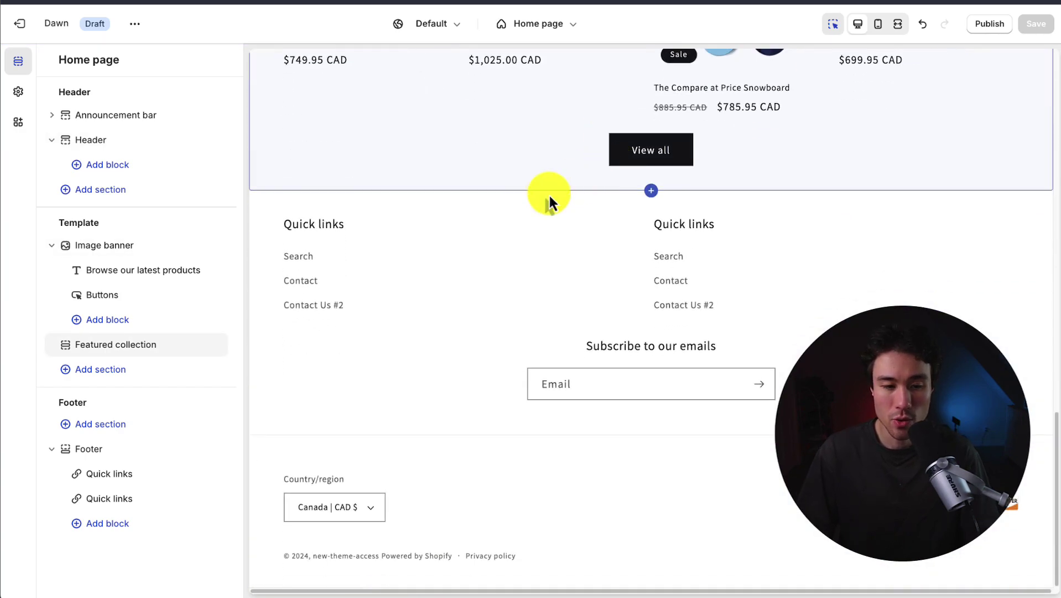
# Open the contact page in the editor preview and select its Contact Form section
pyautogui.click(313, 311)
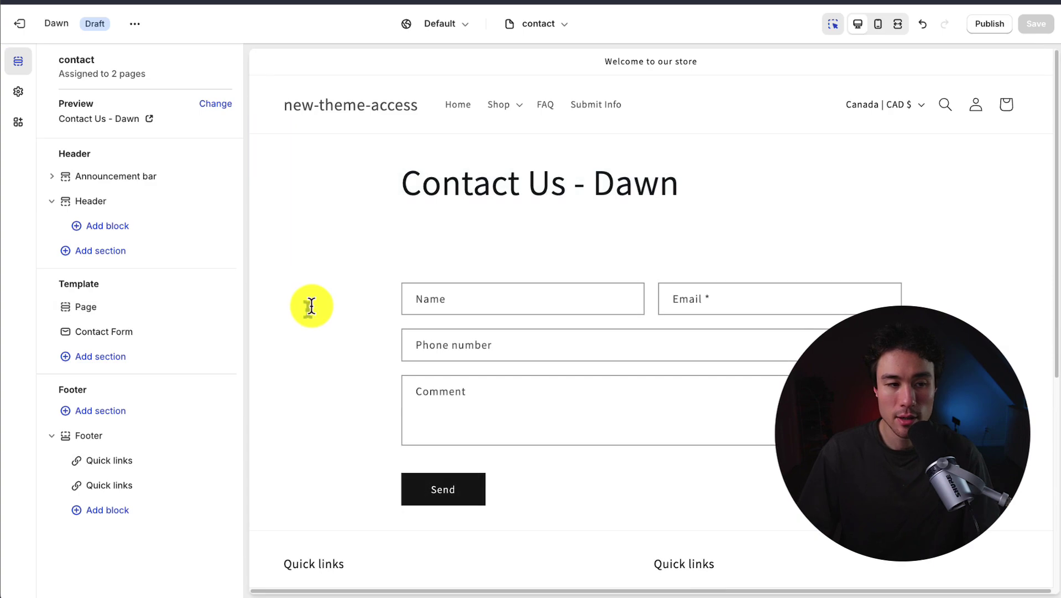
pyautogui.moveTo(57, 56); pyautogui.dragTo(116, 64)
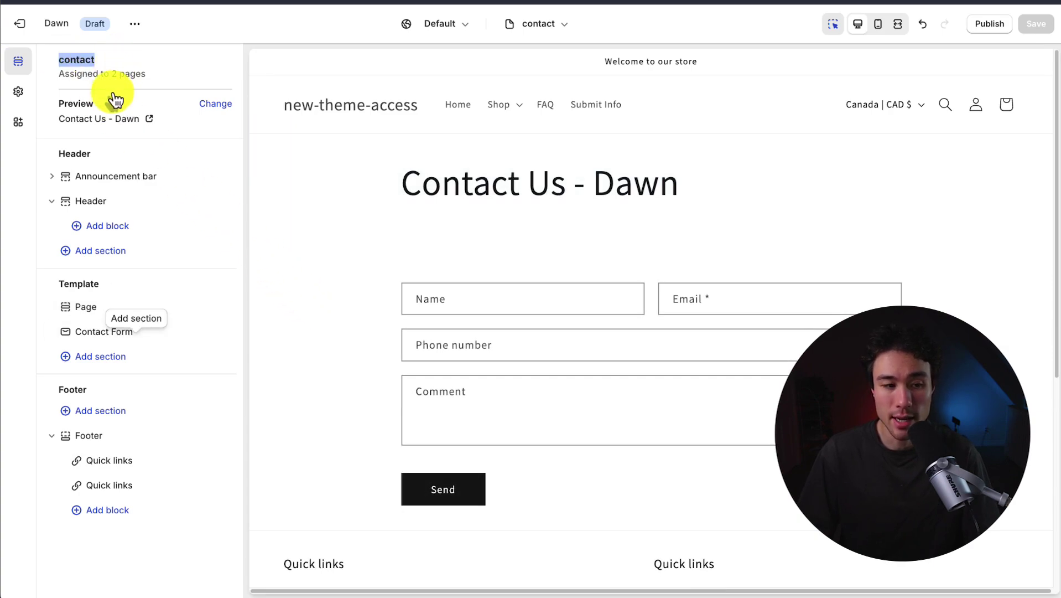
pyautogui.click(91, 332)
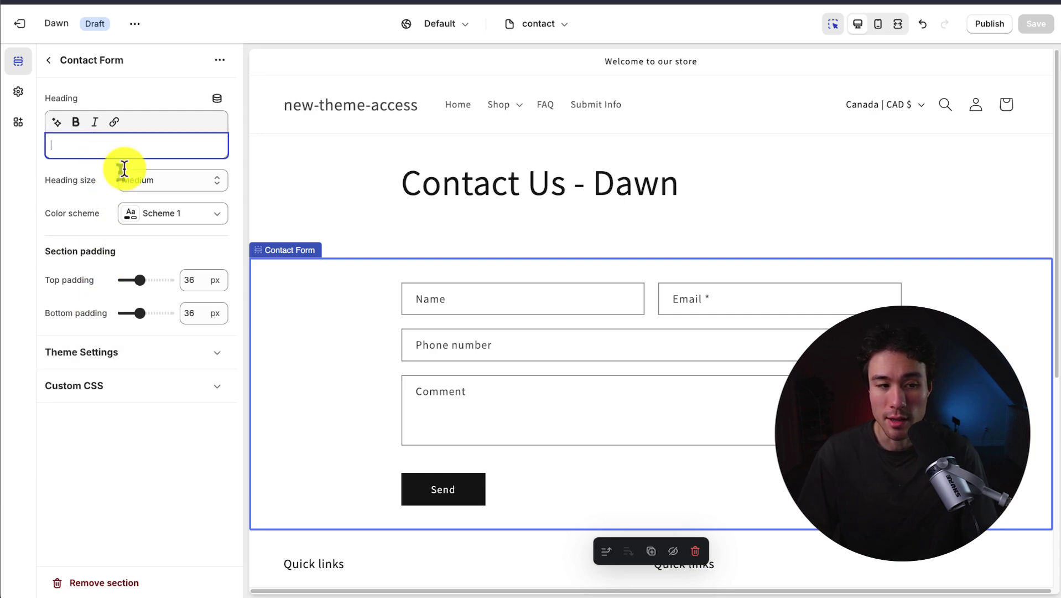
# Keep the Medium heading, give the form Scheme 4, and set top padding to 76 px
pyautogui.click(126, 180)
pyautogui.click(100, 214)
pyautogui.click(116, 211)
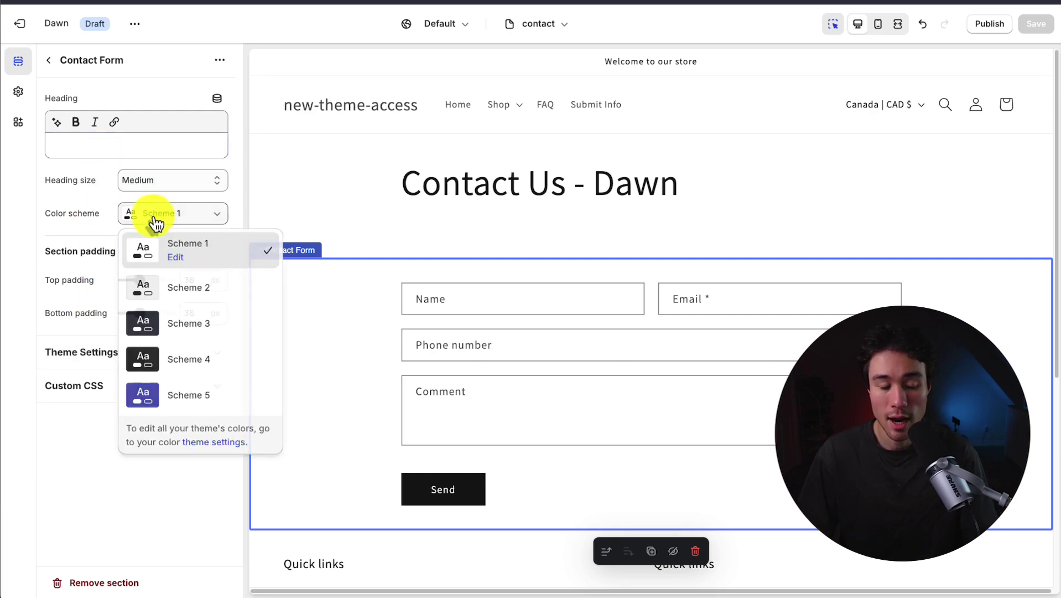
pyautogui.click(207, 353)
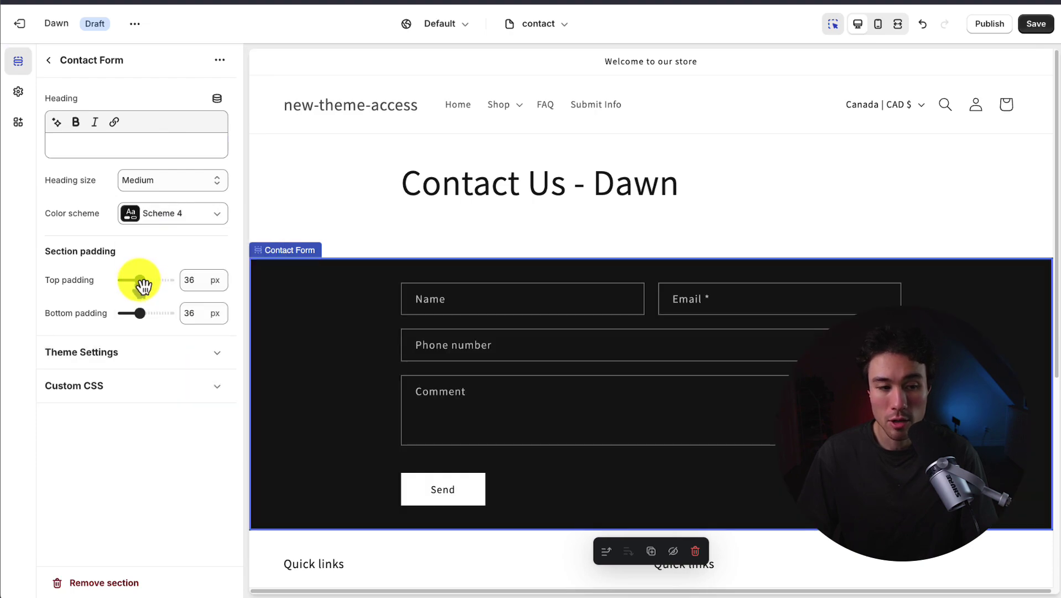
pyautogui.moveTo(142, 280)
pyautogui.mouseDown()
pyautogui.moveTo(123, 280)
pyautogui.moveTo(158, 280)
pyautogui.moveTo(126, 313)
pyautogui.mouseUp()
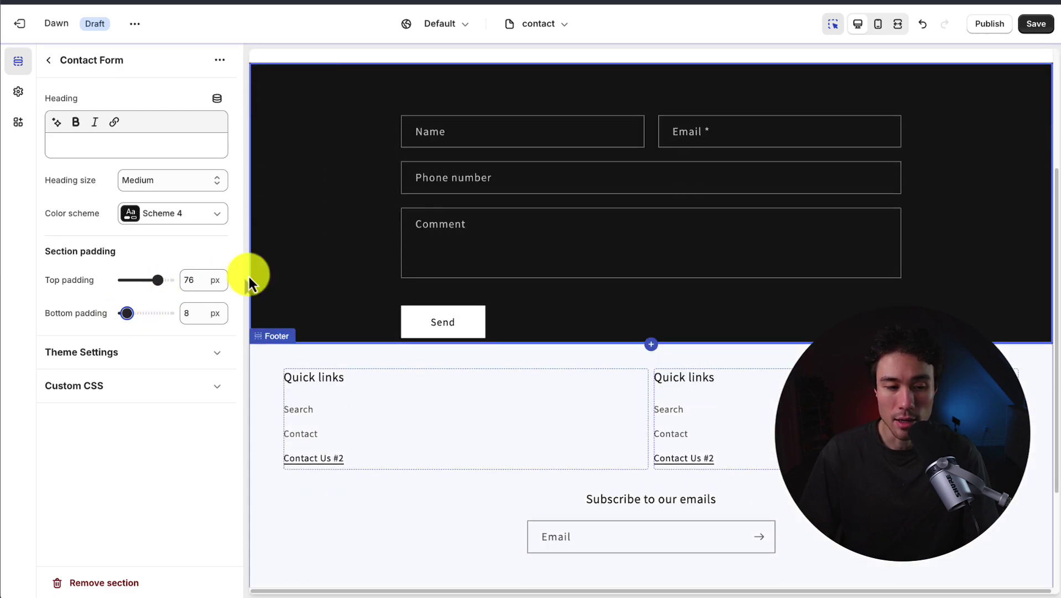
pyautogui.click(1038, 25)
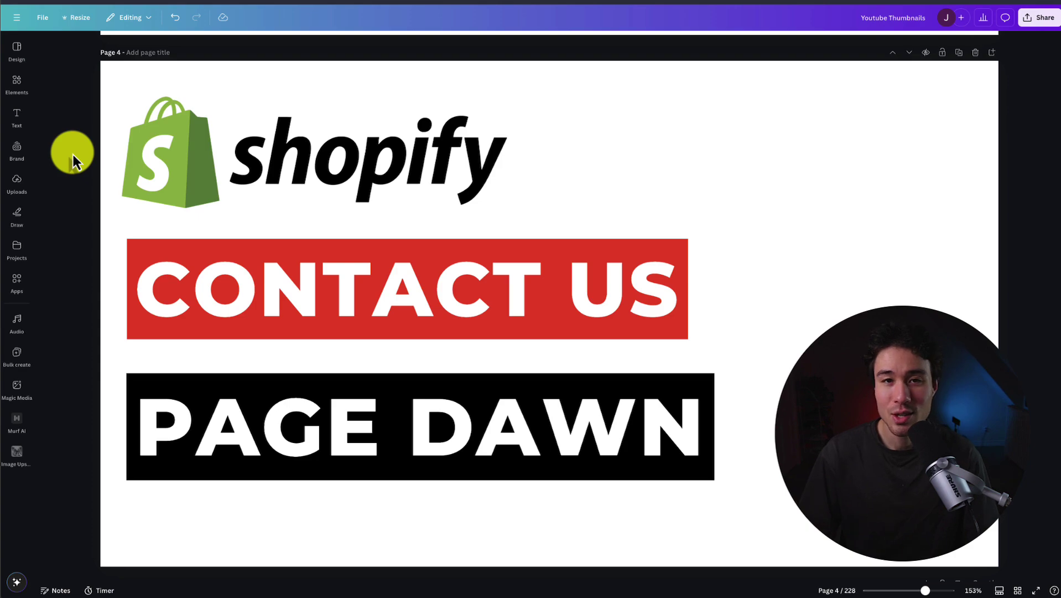